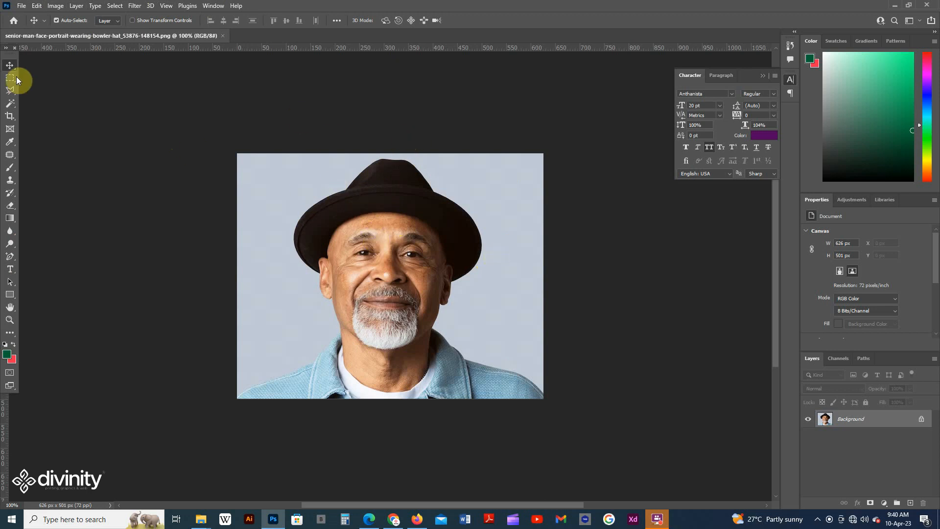
Step: Select the man automatically with the Object Selection tool's Select Subject function, keeping the tool in Lasso mode
left_click(11, 104)
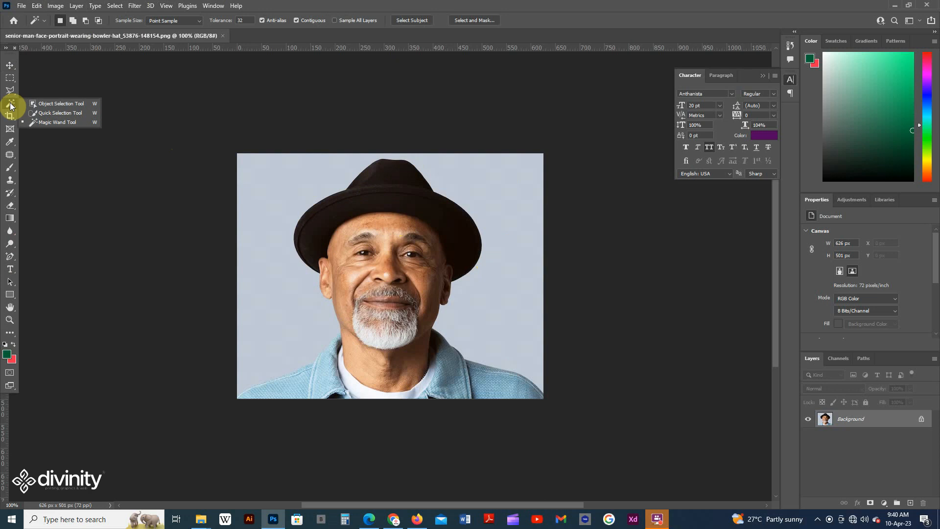
left_click(66, 104)
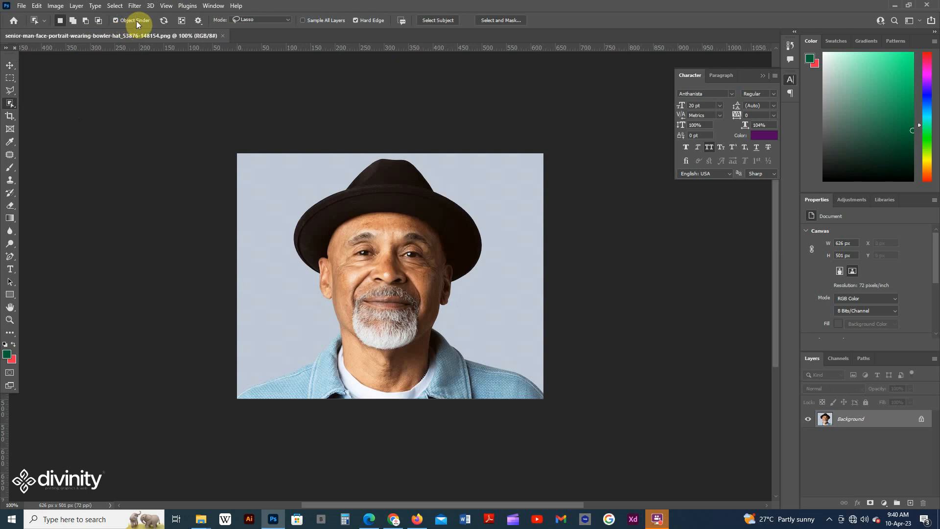
left_click(265, 19)
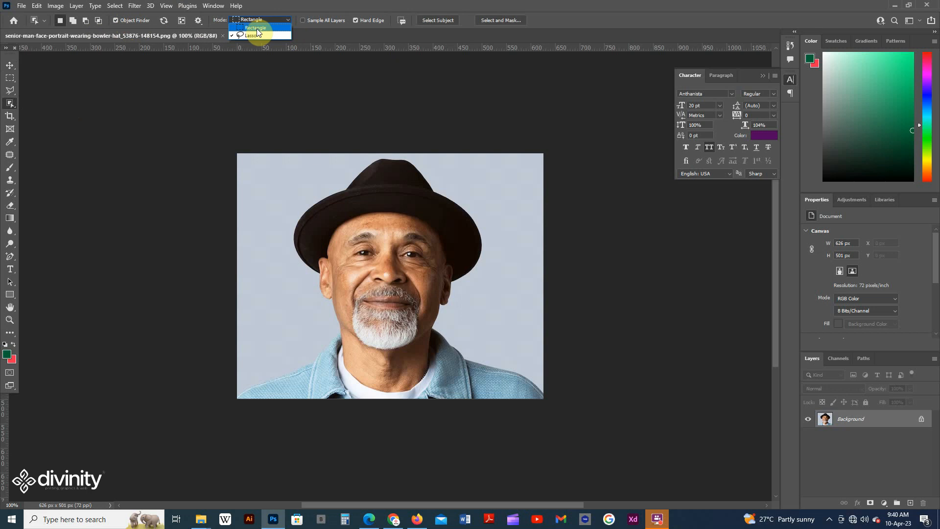
left_click(257, 36)
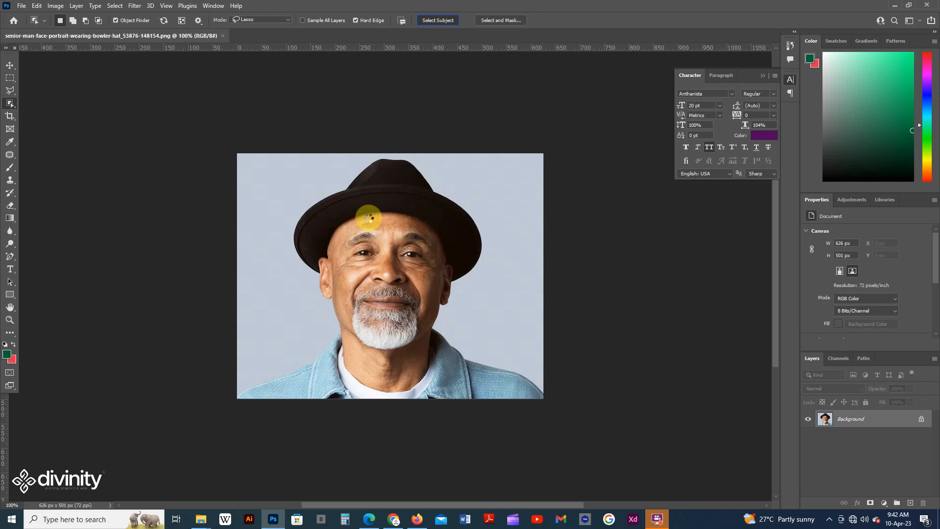
scroll(390, 210, "up", 1)
scroll(390, 209, "down", 3)
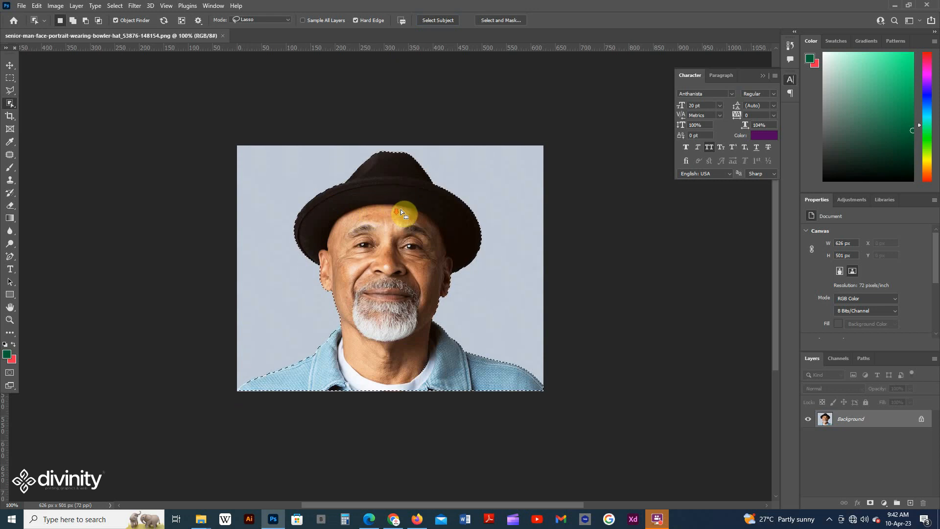
scroll(342, 274, "up", 1)
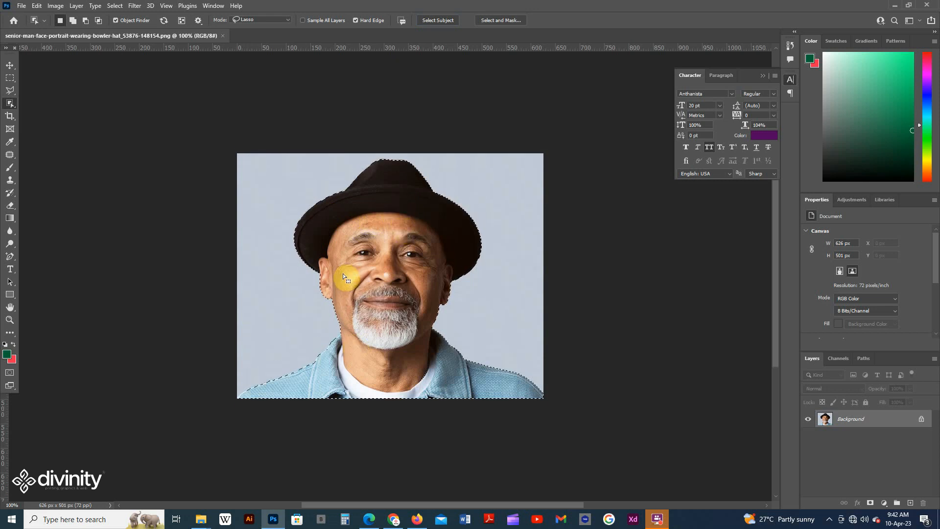
key("ctrl+plus")
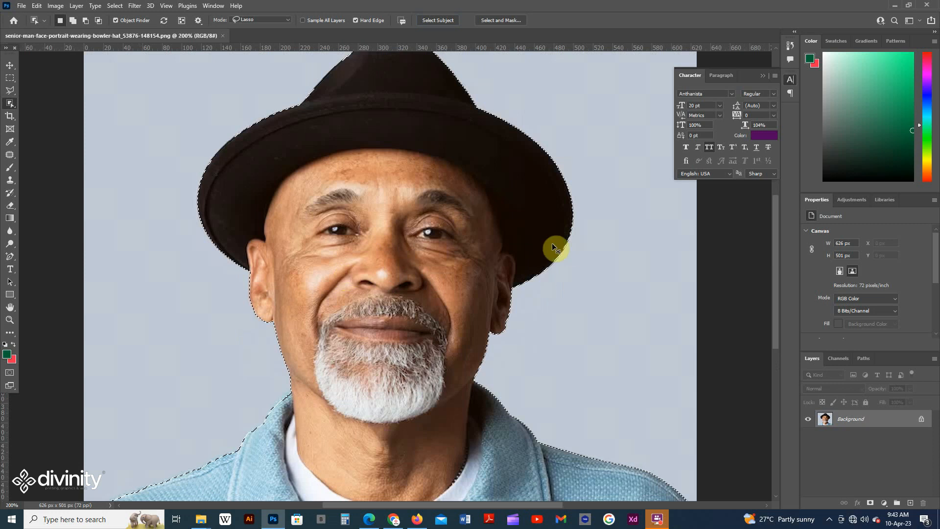
key("ctrl+minus")
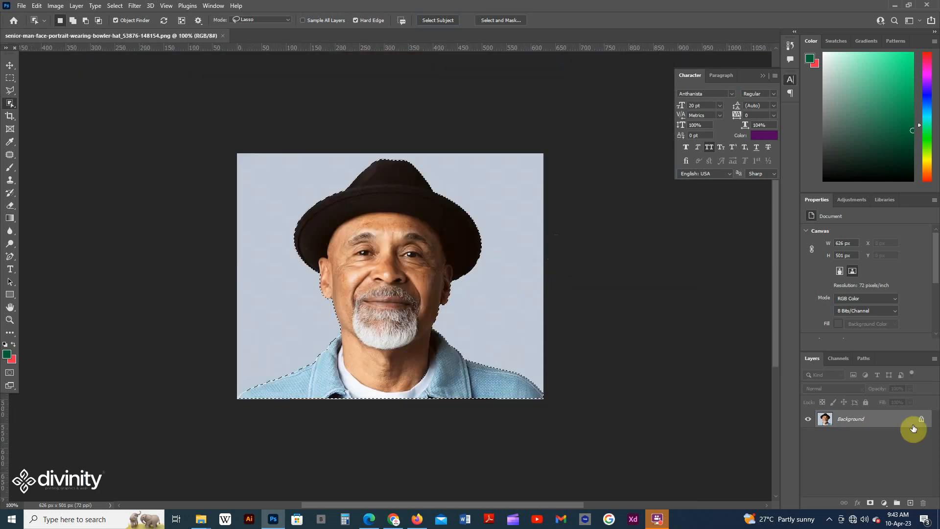
Step: Try to cut out the man by adding a layer mask from the current selection, and inspect the masked edges
left_click(870, 503)
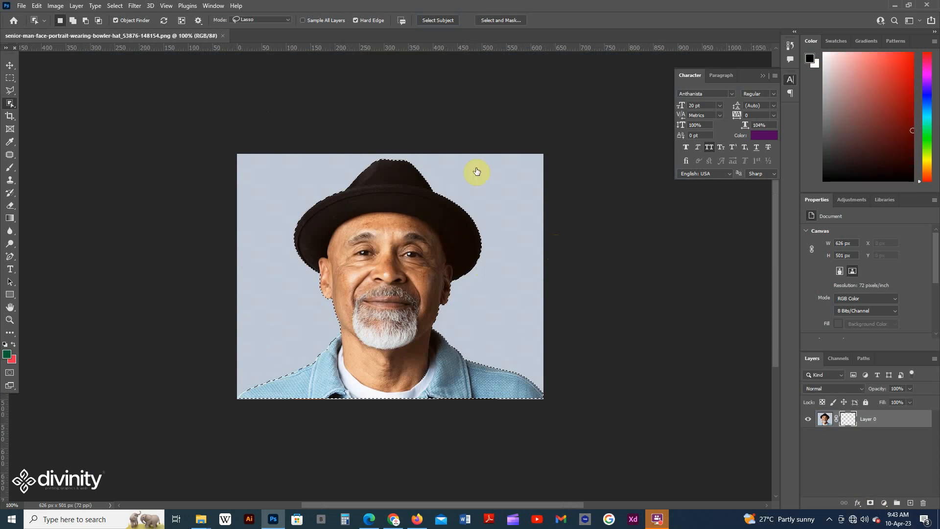
scroll(494, 255, "down", 3)
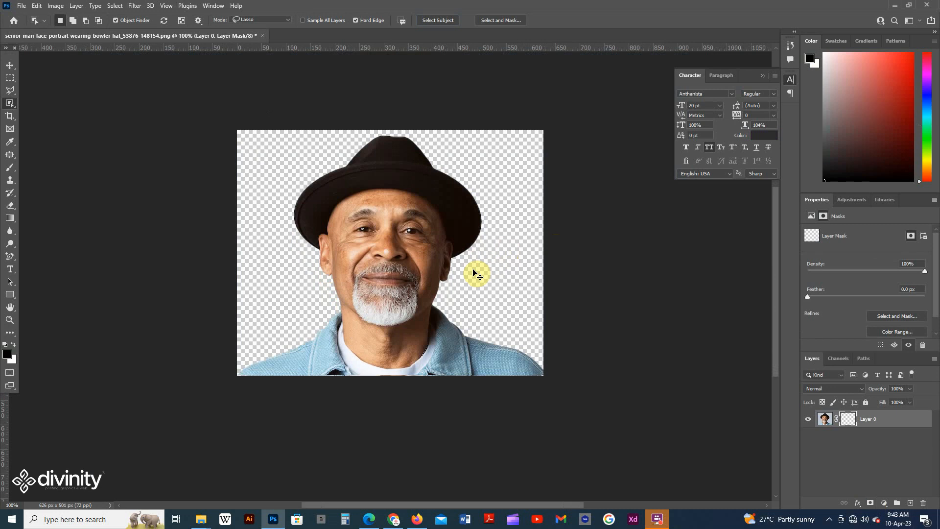
key("ctrl+plus")
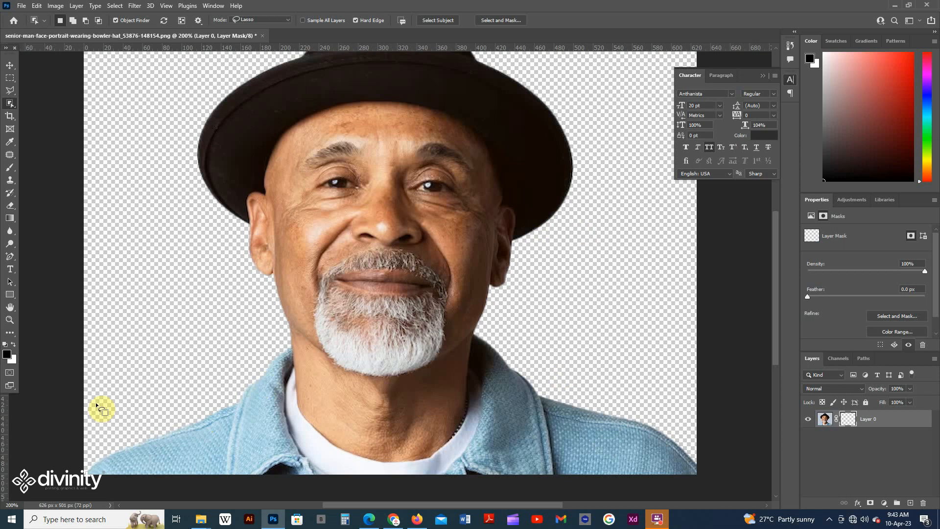
scroll(582, 407, "down", 3)
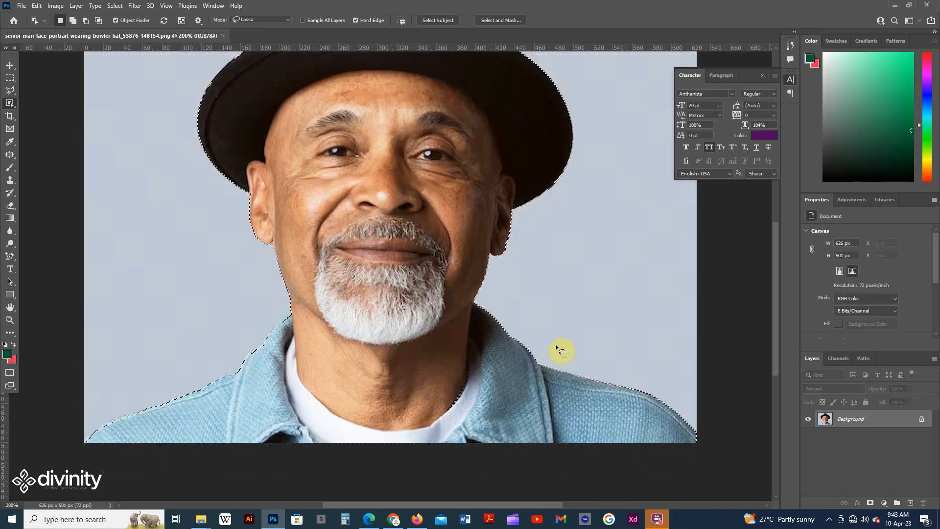
scroll(602, 363, "up", 3)
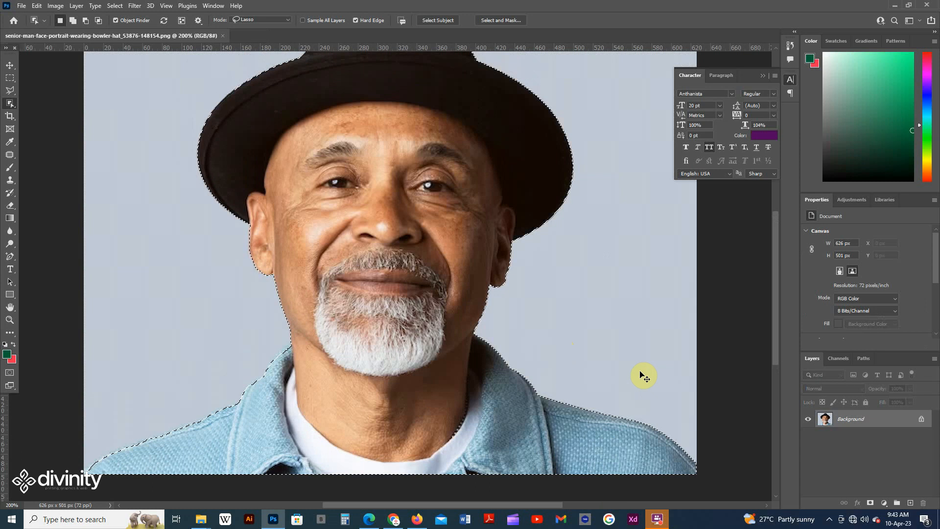
Step: Contract the selection around the man by 2 pixels, without applying the effect at canvas bounds
key("ctrl+minus")
key("ctrl+minus")
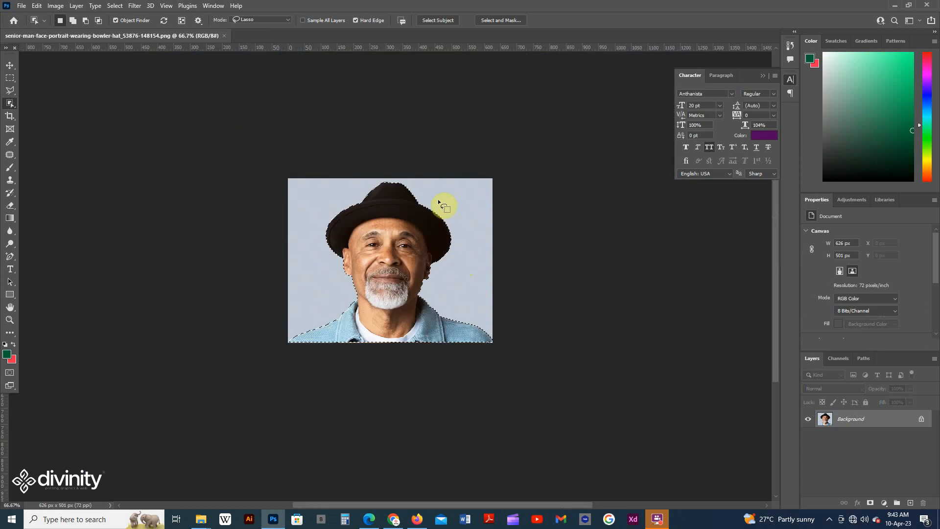
left_click(117, 7)
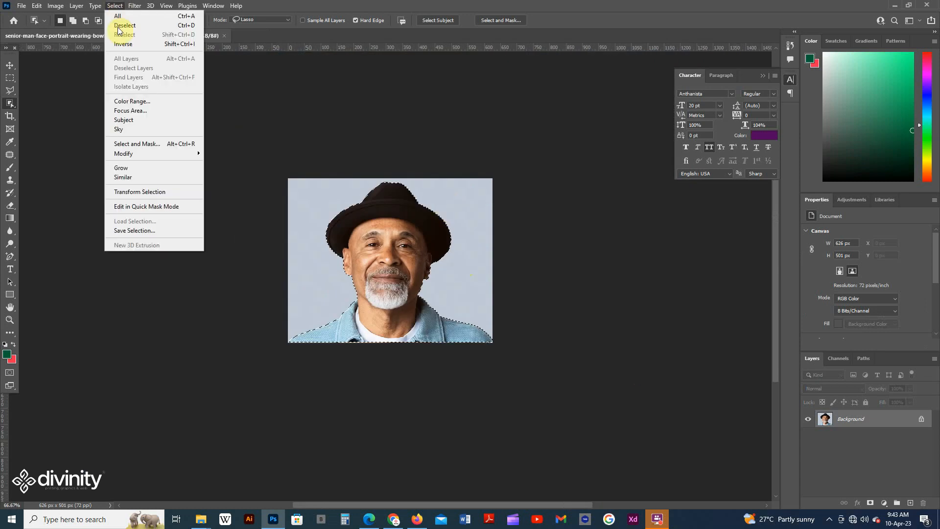
mouse_move(135, 154)
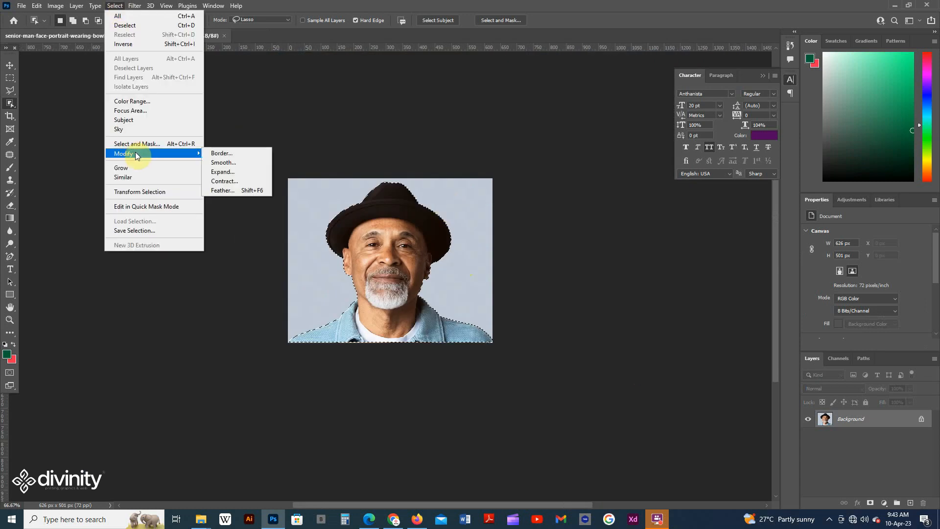
left_click(232, 184)
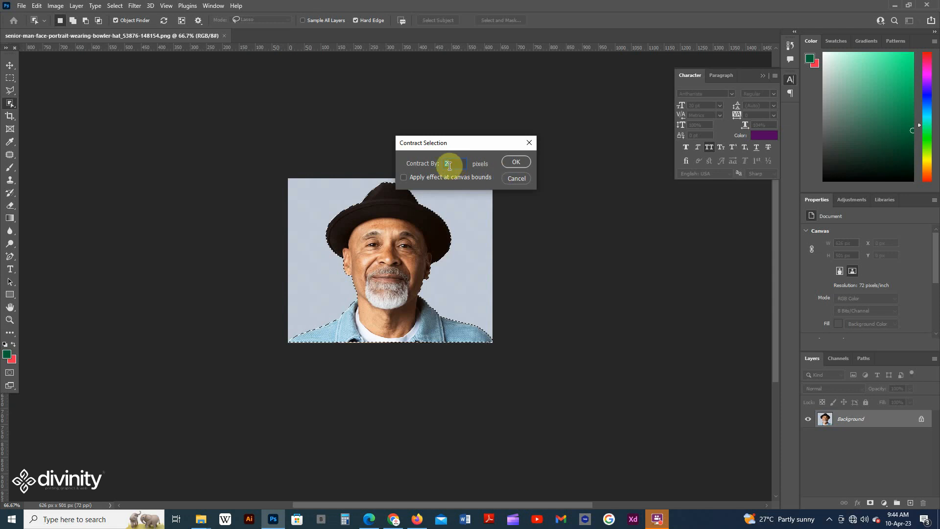
key("Return")
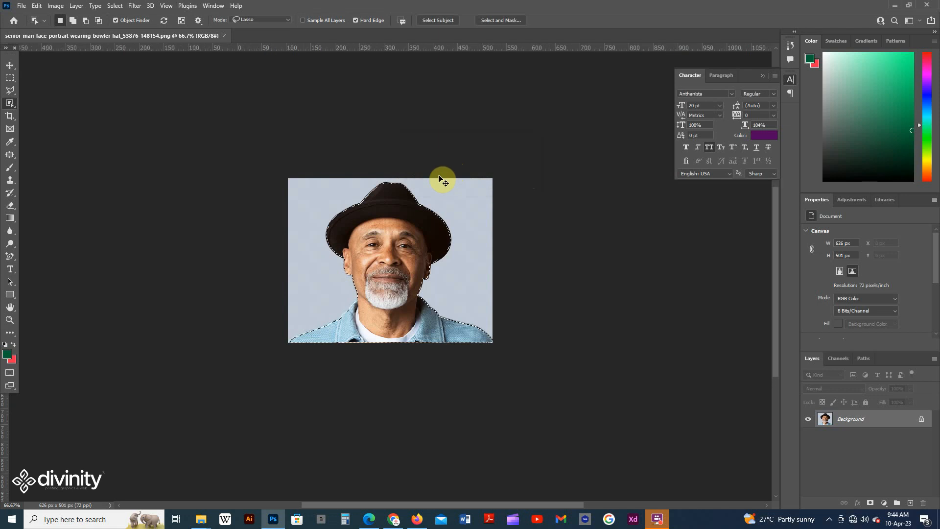
Step: Check the selection outline up close, and contract the selection around the man by another 1 pixel
key("ctrl+plus")
key("ctrl+plus")
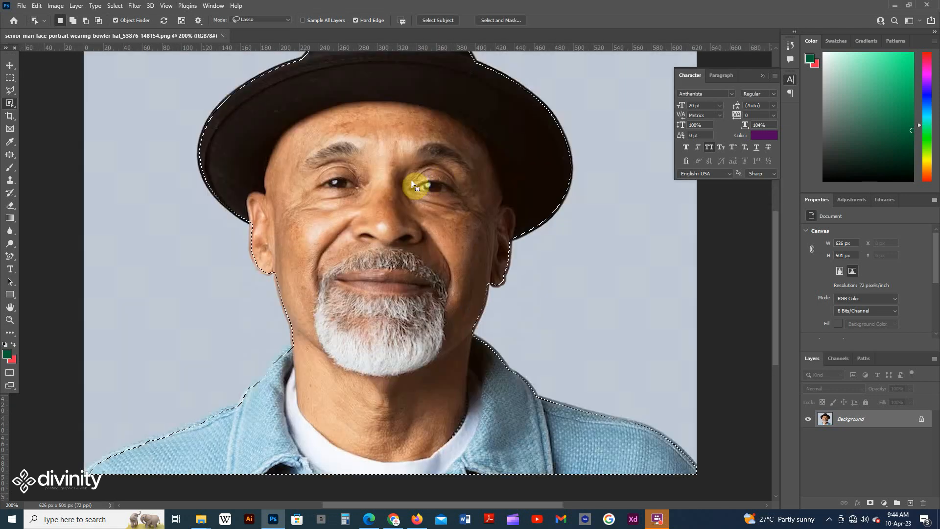
left_click_drag(224, 136, 308, 273)
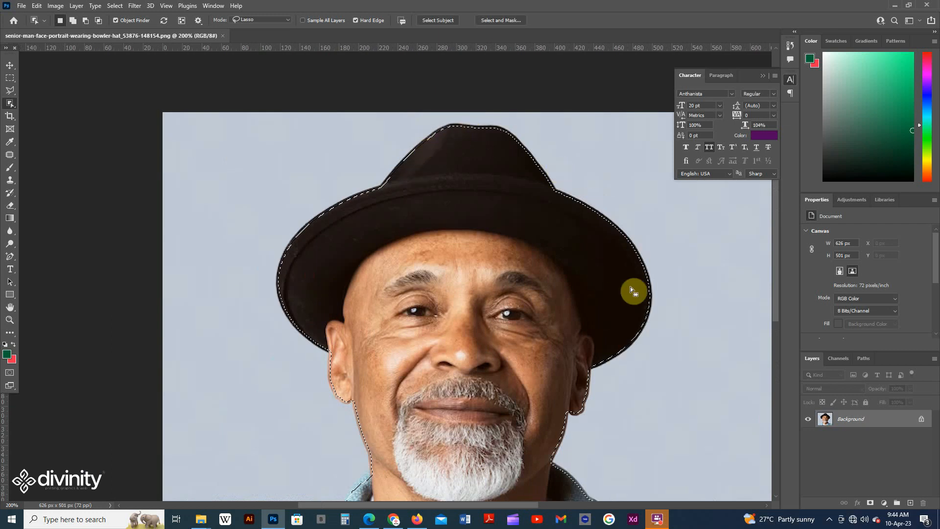
left_click_drag(633, 319, 532, 123)
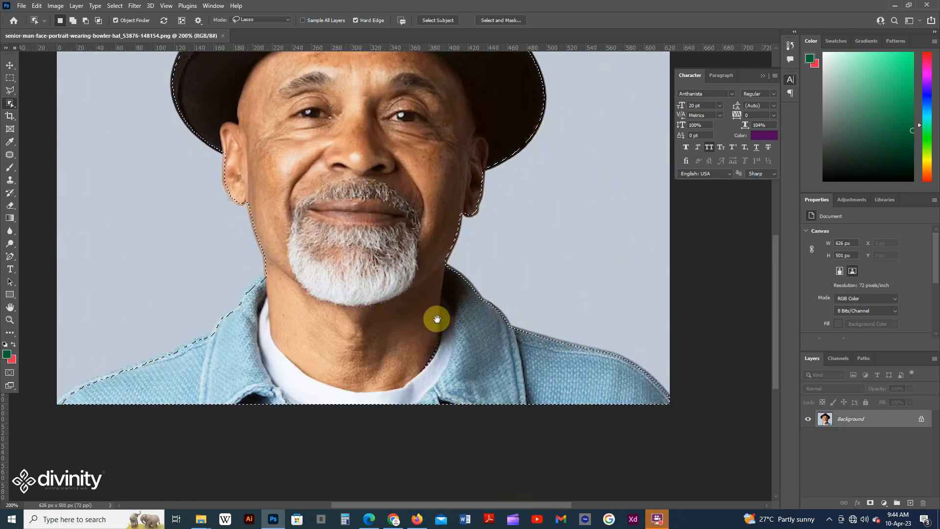
scroll(476, 333, "up", 1)
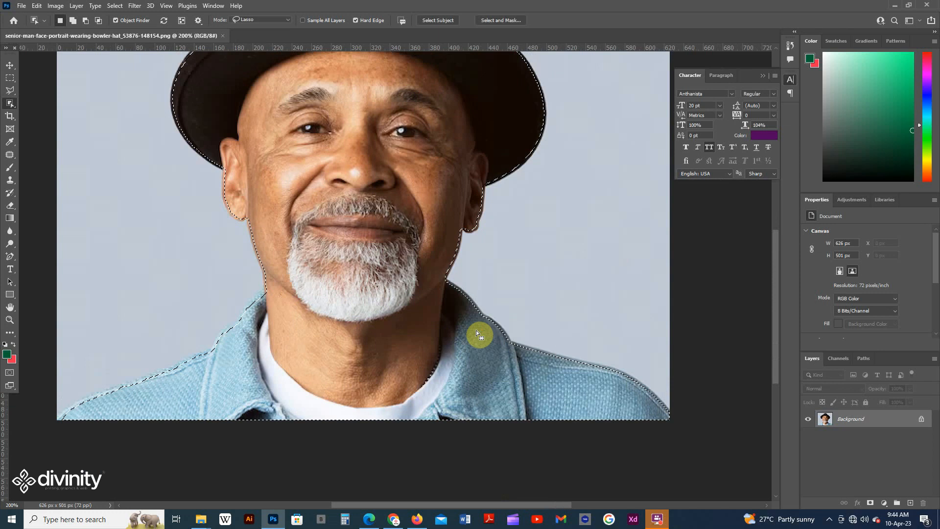
key("ctrl+minus")
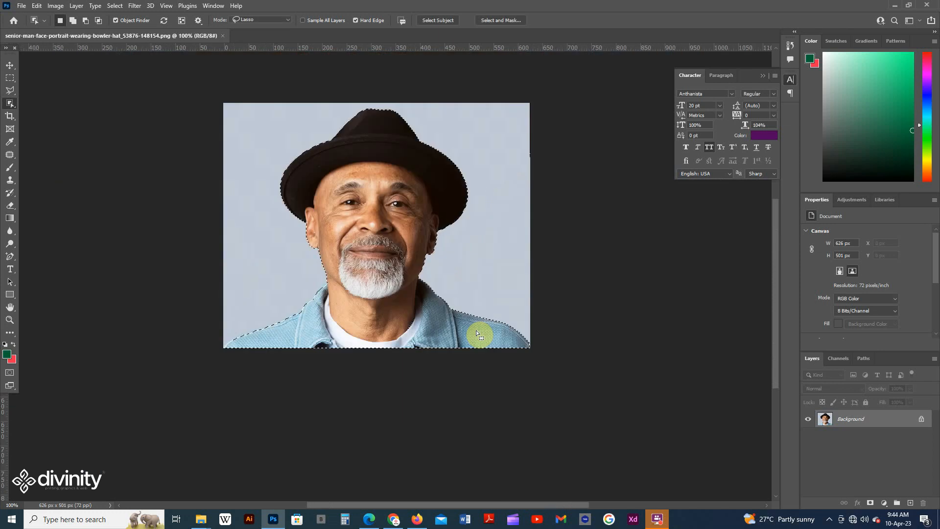
left_click(115, 6)
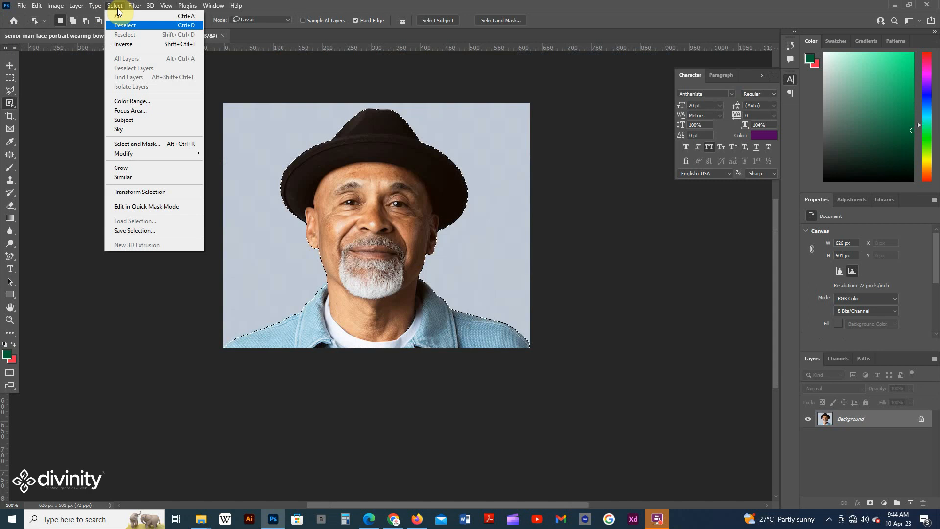
mouse_move(142, 154)
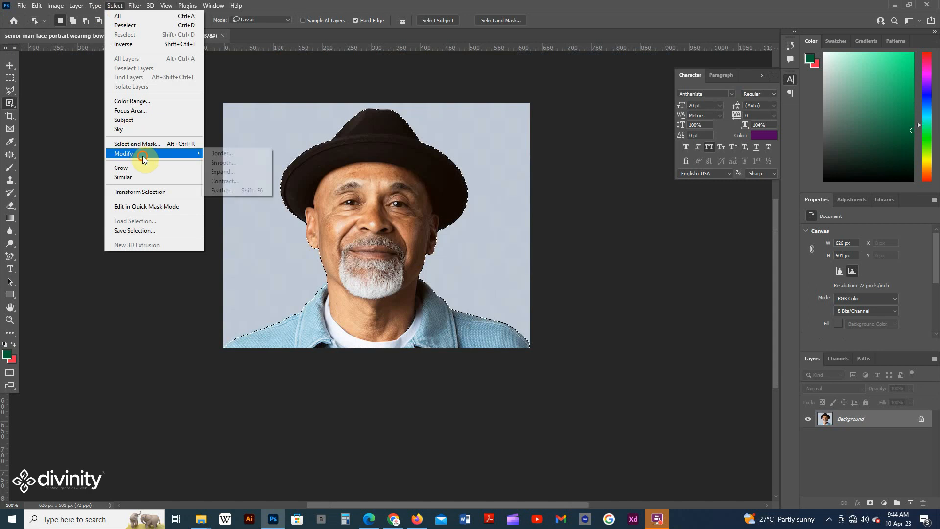
left_click(238, 181)
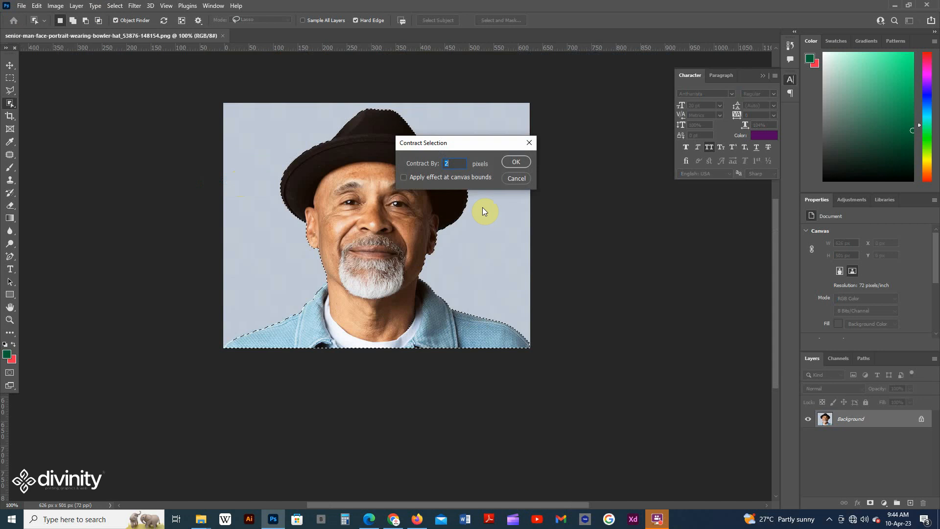
type("1")
key("Return")
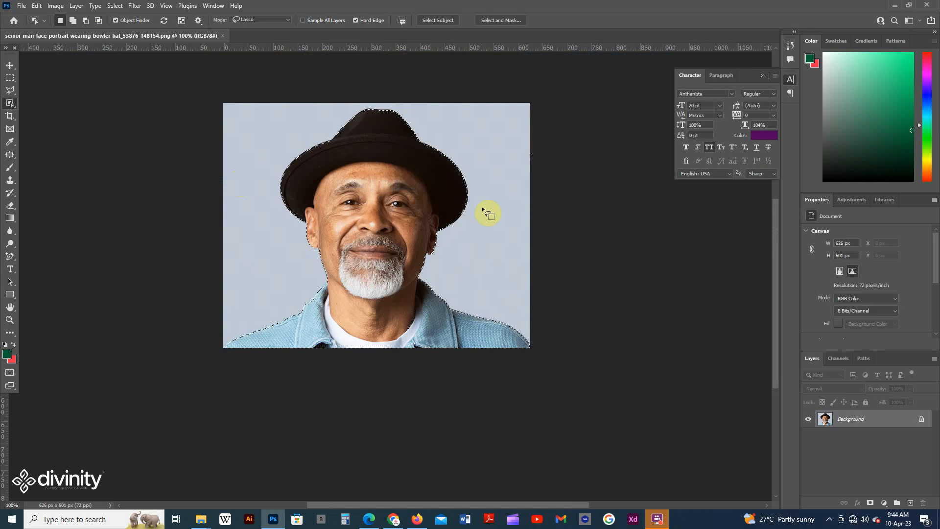
Step: Examine up close how the contracted selection follows the man's hat, ears, neck and jacket
key("ctrl+plus")
key("ctrl+plus")
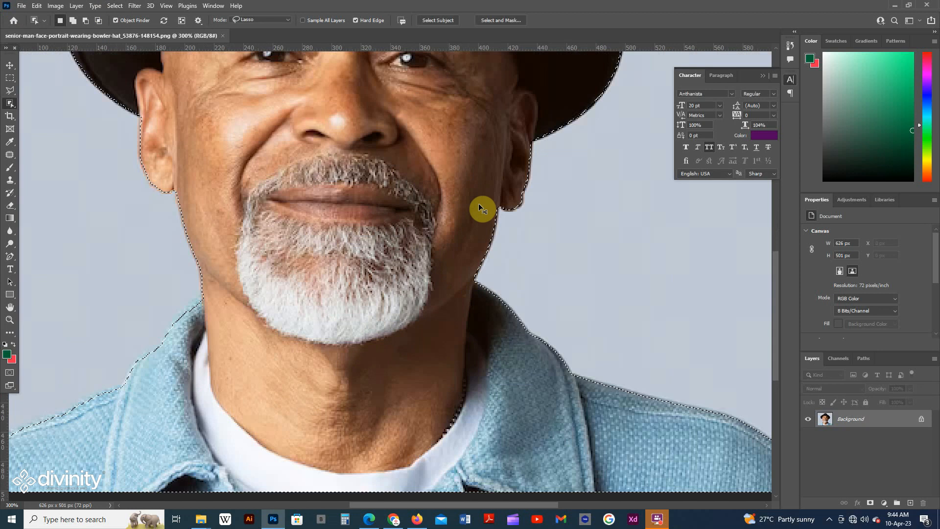
scroll(161, 137, "up", 2)
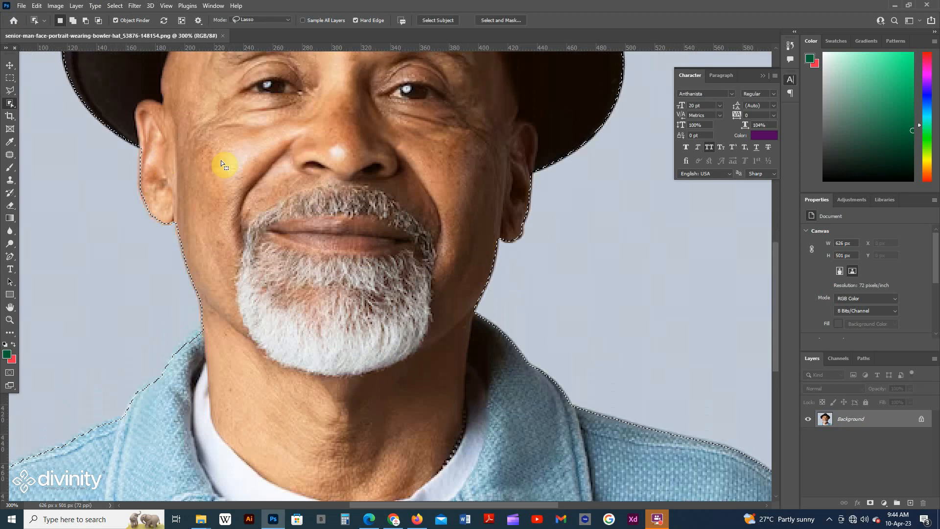
left_click_drag(101, 377, 7, 336)
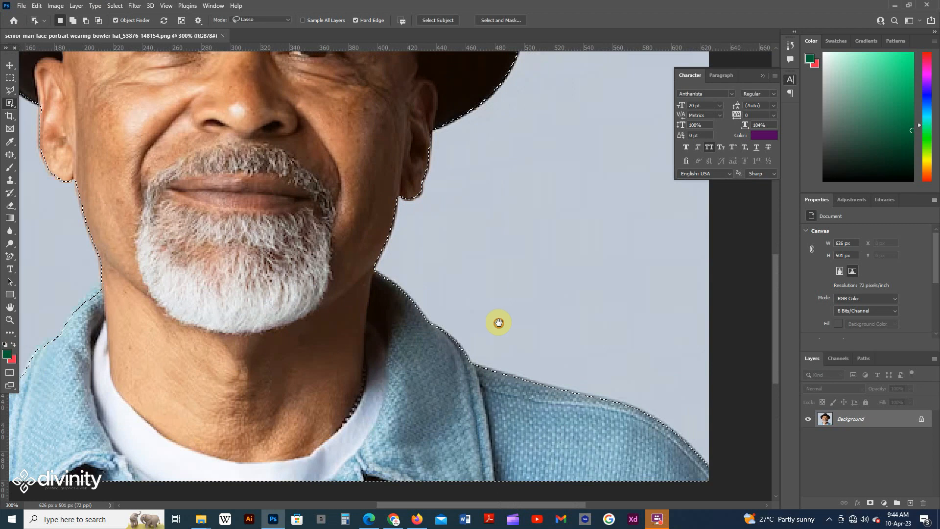
left_click_drag(497, 321, 531, 484)
left_click_drag(542, 187, 625, 108)
key("ctrl+1")
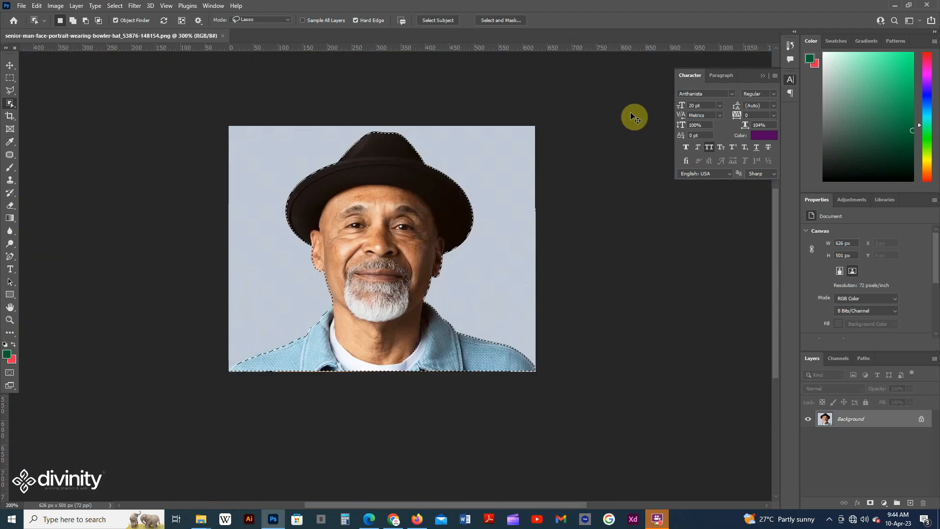
scroll(628, 112, "up", 1)
scroll(563, 275, "down", 3)
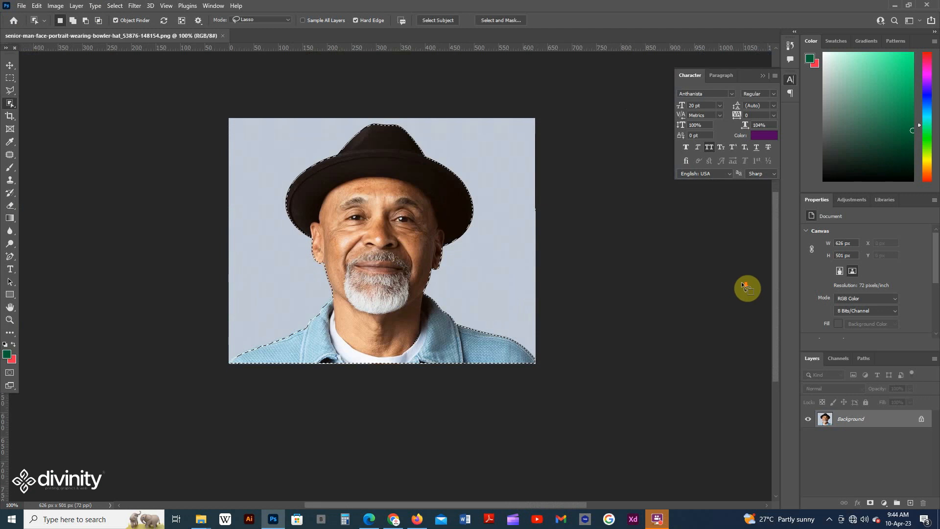
scroll(512, 299, "down", 2)
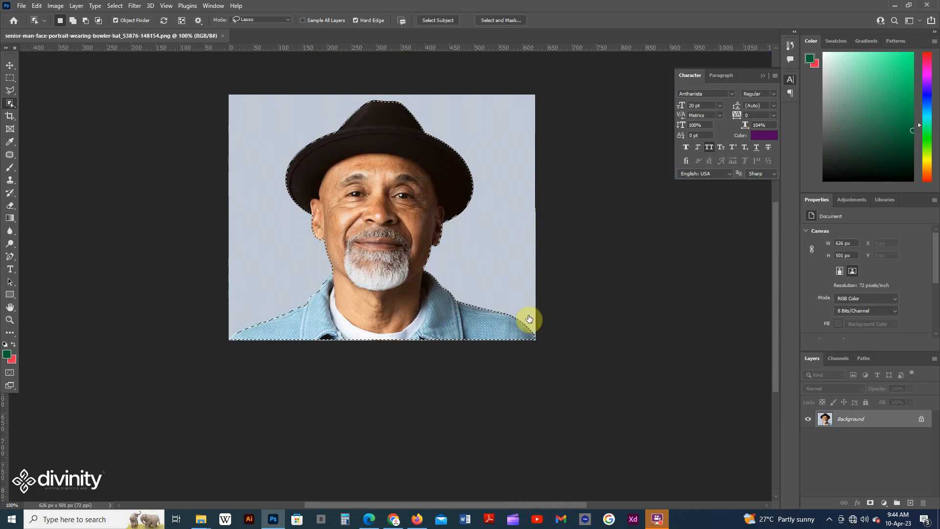
Step: Add a layer mask from the contracted selection to hide the portrait's background, and inspect the cut-out's edges
left_click(870, 505)
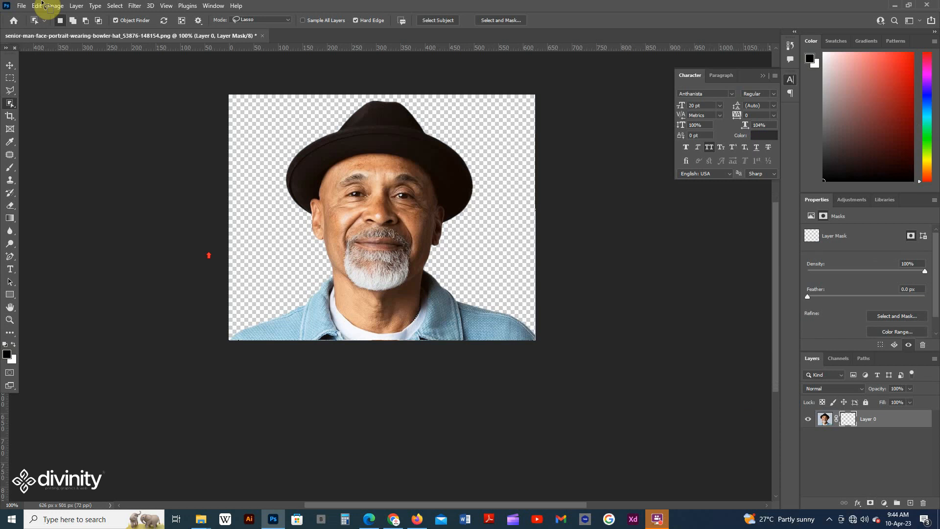
scroll(360, 338, "up", 5)
key("ctrl+plus")
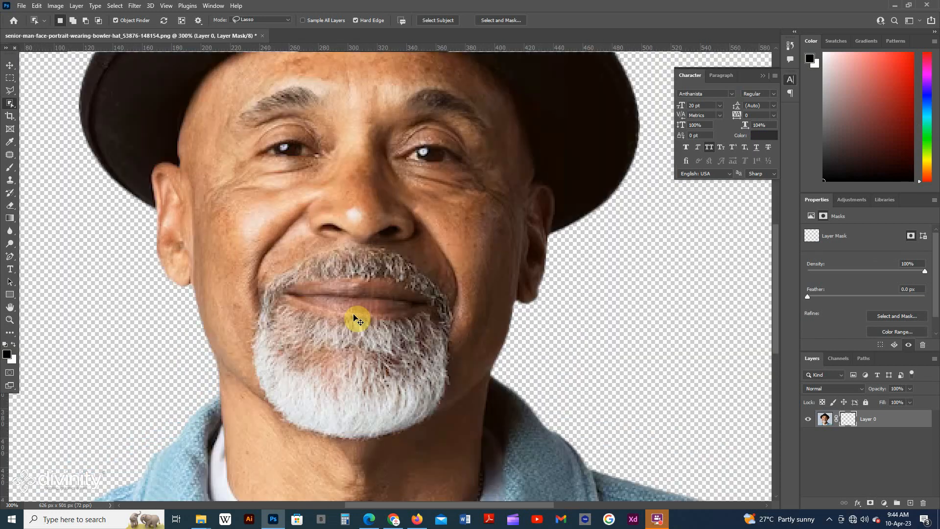
key("ctrl+plus")
left_click_drag(339, 280, 246, 279)
key("ctrl+minus")
key("ctrl+minus")
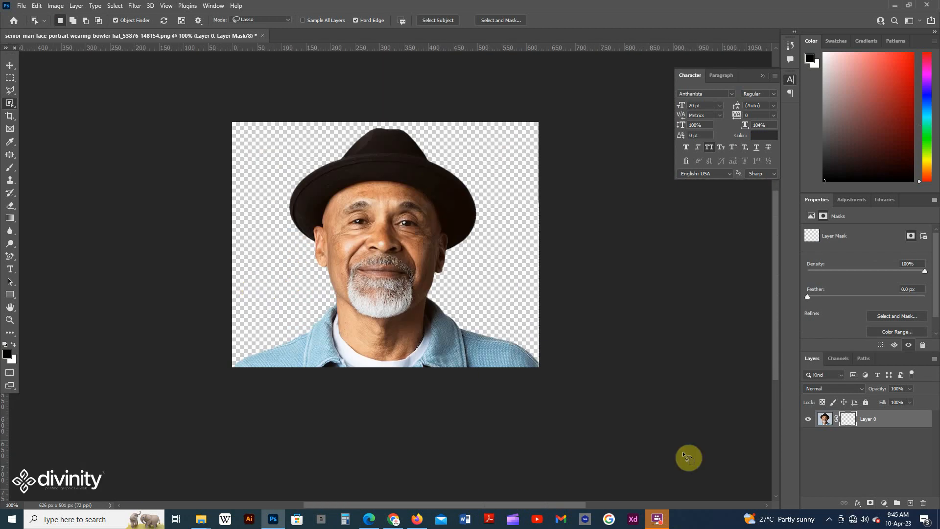
left_click(857, 503)
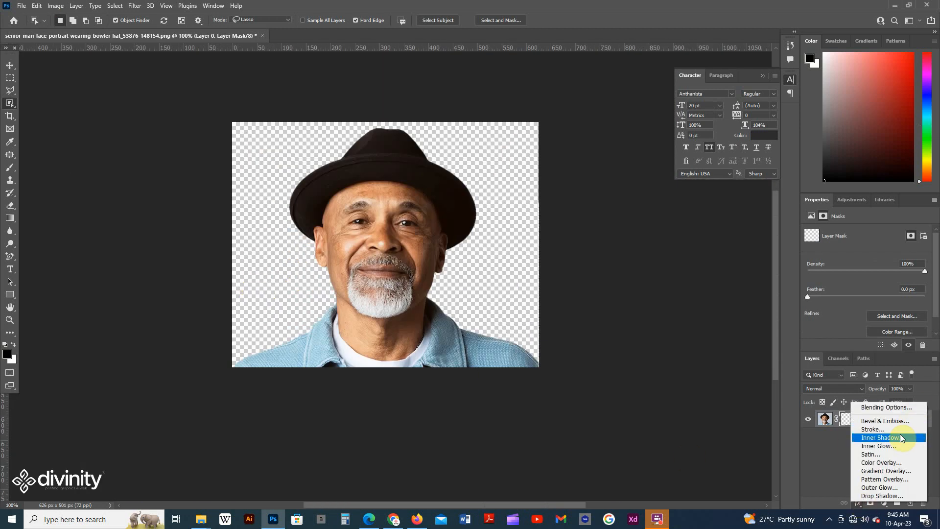
left_click(813, 487)
Step: Add a Solid Color fill layer in dark green 016436 and move it beneath the masked portrait layer
left_click(884, 503)
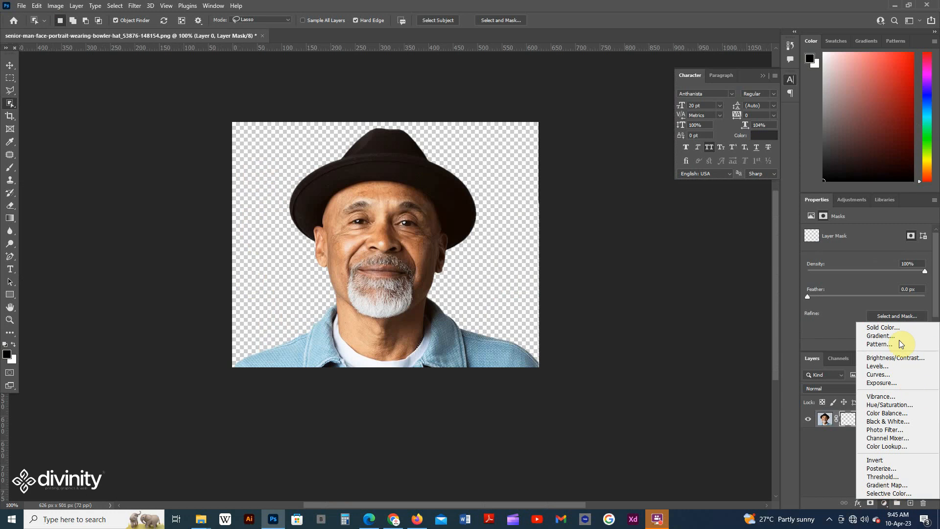
left_click(887, 328)
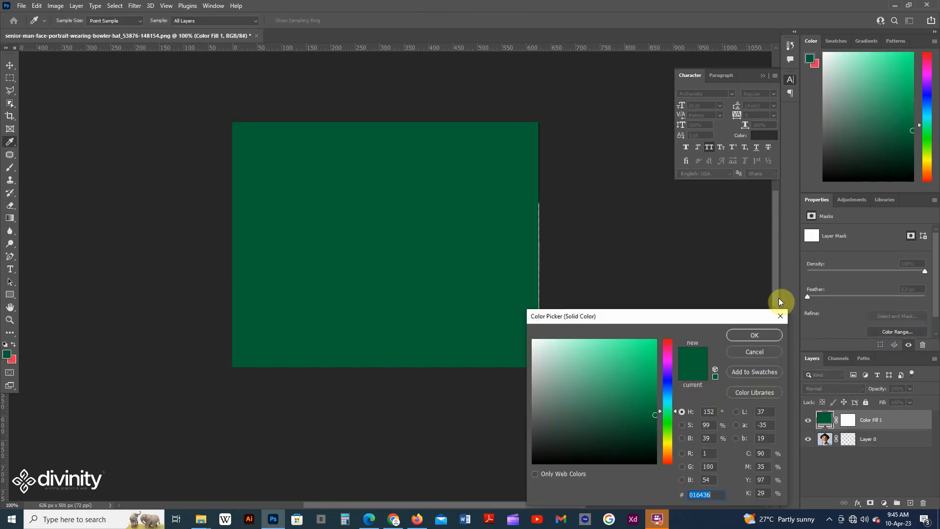
left_click(741, 336)
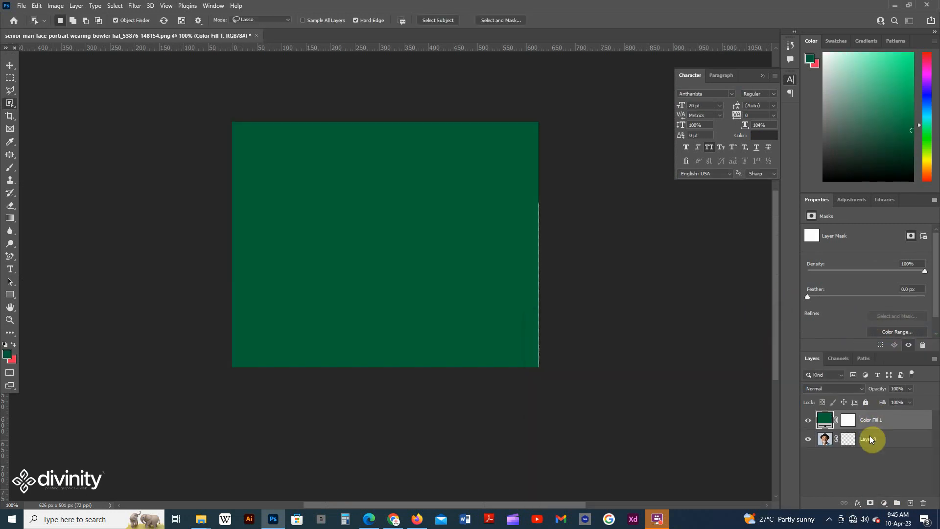
left_click_drag(876, 433, 866, 415)
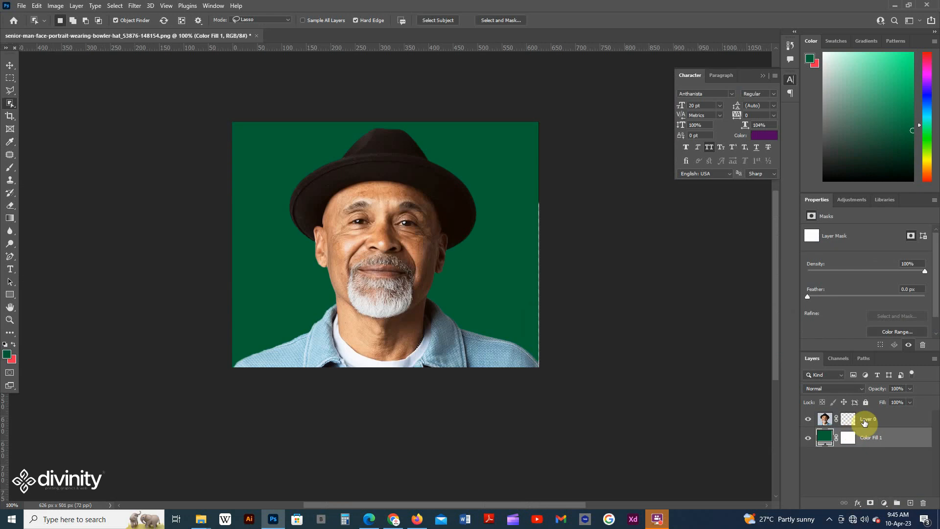
double_click(825, 436)
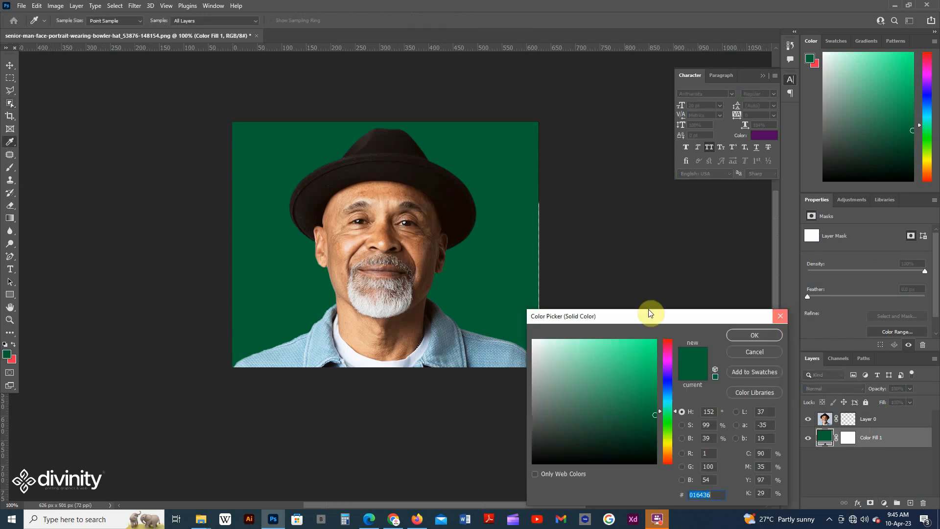
left_click(731, 352)
Step: Examine the cut-out's edges against the green background up close around the hat, ears, neck and jacket, and at 100%
scroll(457, 297, "up", 1)
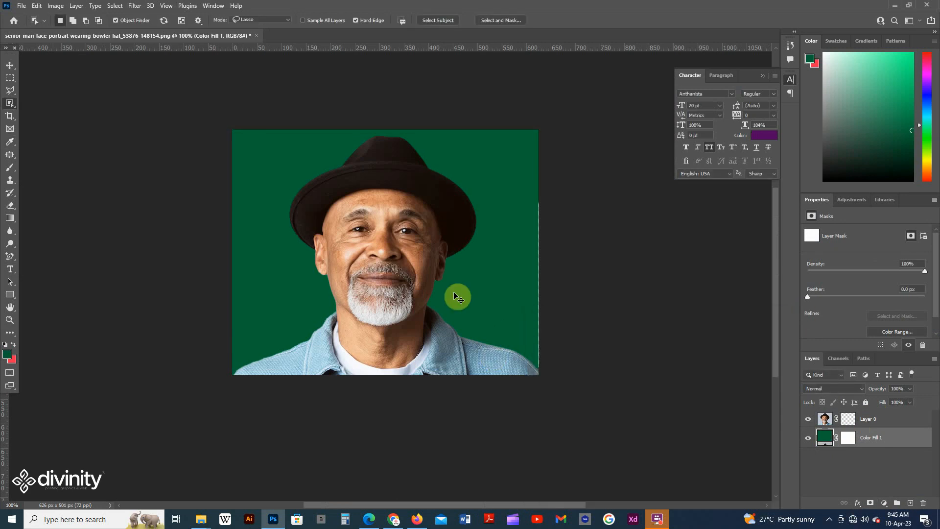
key("ctrl+plus")
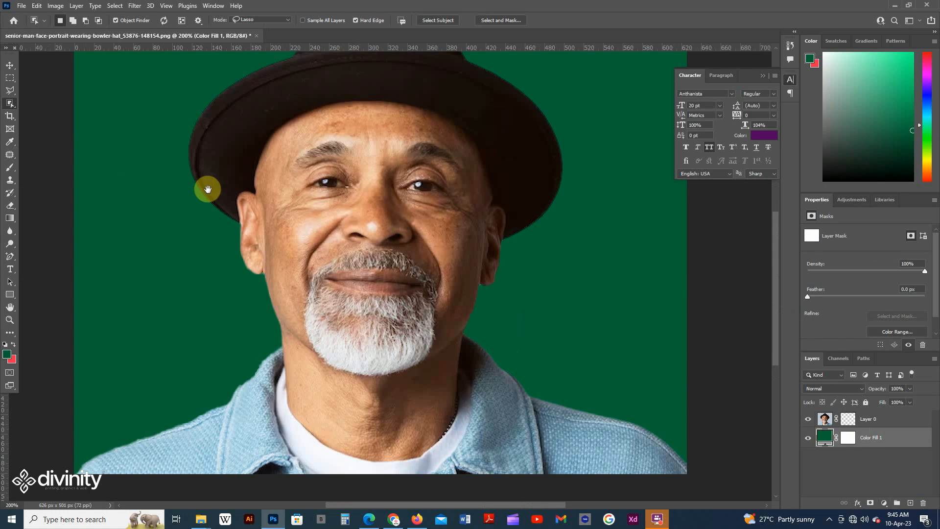
left_click_drag(350, 148, 319, 346)
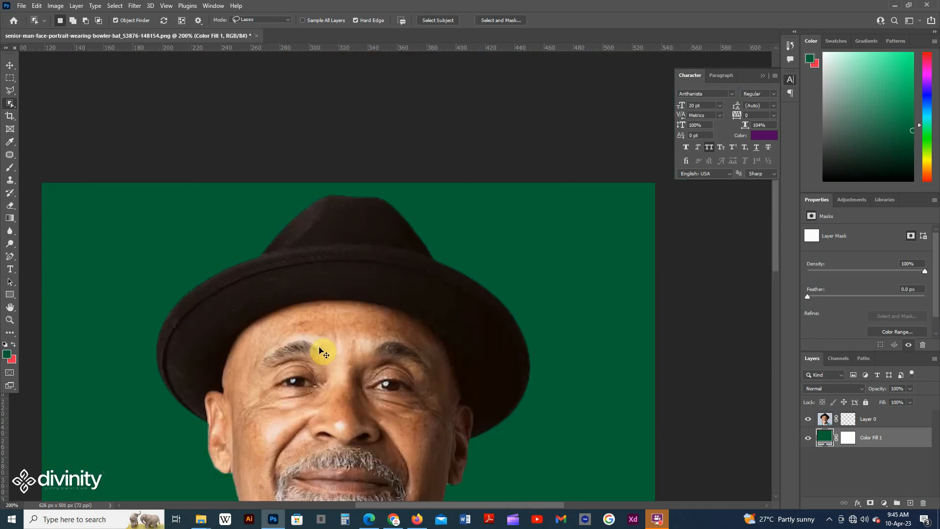
key("ctrl+plus")
left_click_drag(256, 269, 231, 69)
left_click_drag(604, 279, 540, 178)
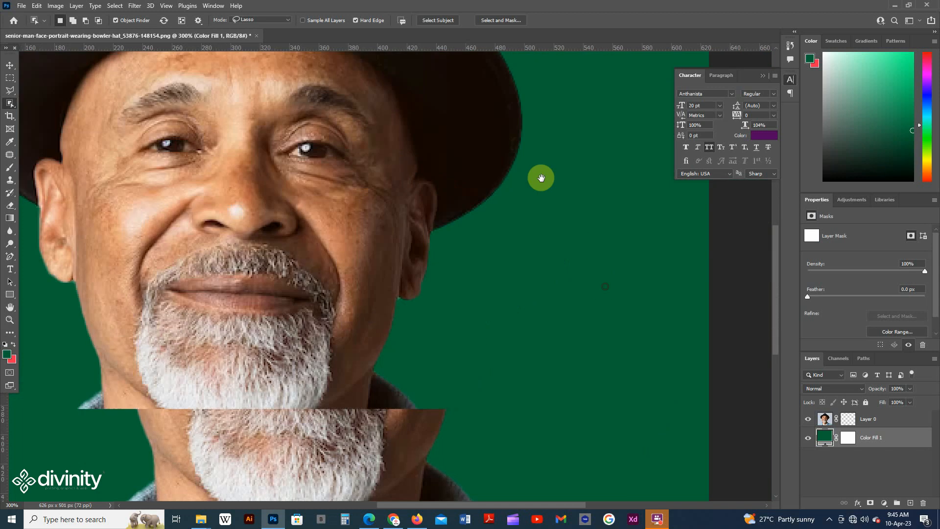
left_click_drag(472, 389, 533, 254)
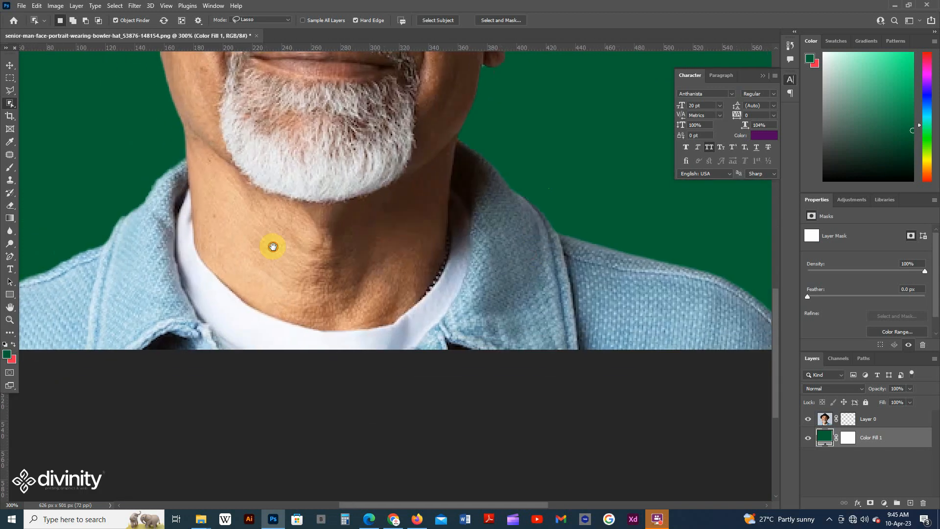
left_click_drag(273, 246, 379, 507)
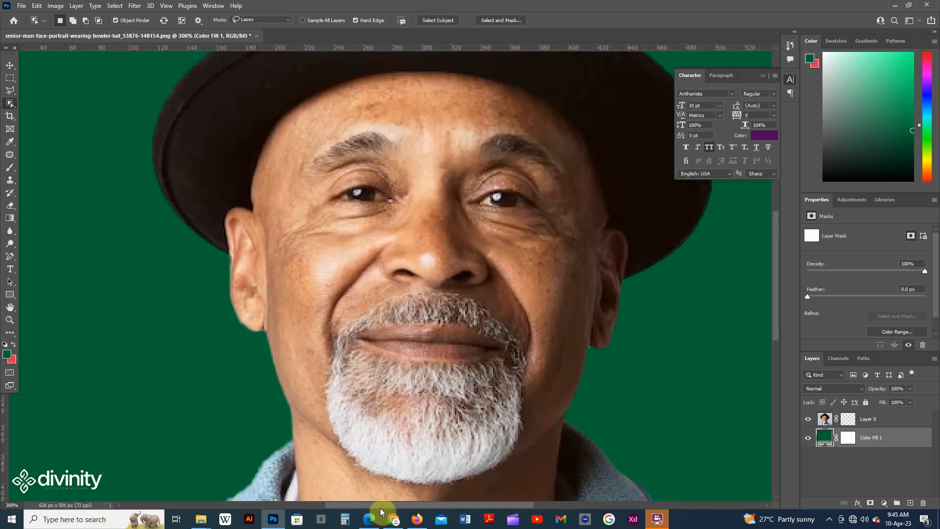
key("ctrl+1")
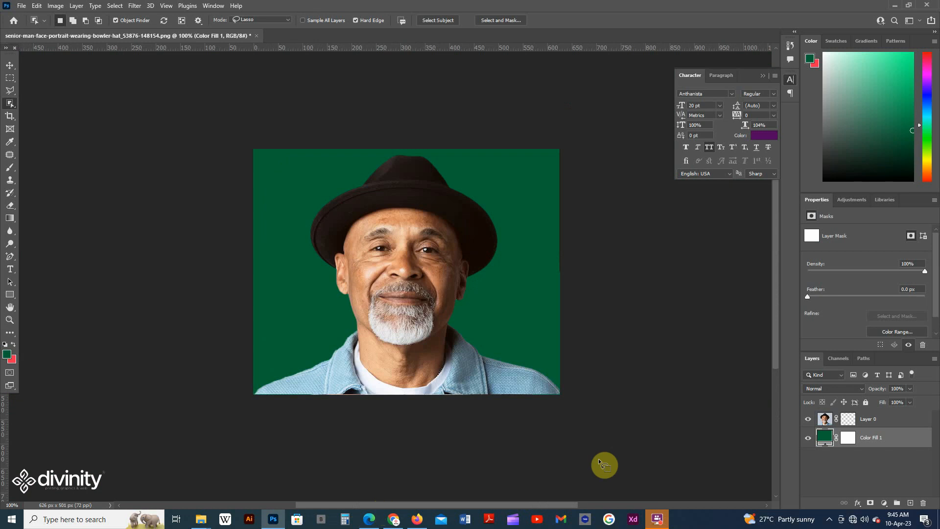
scroll(472, 319, "down", 3)
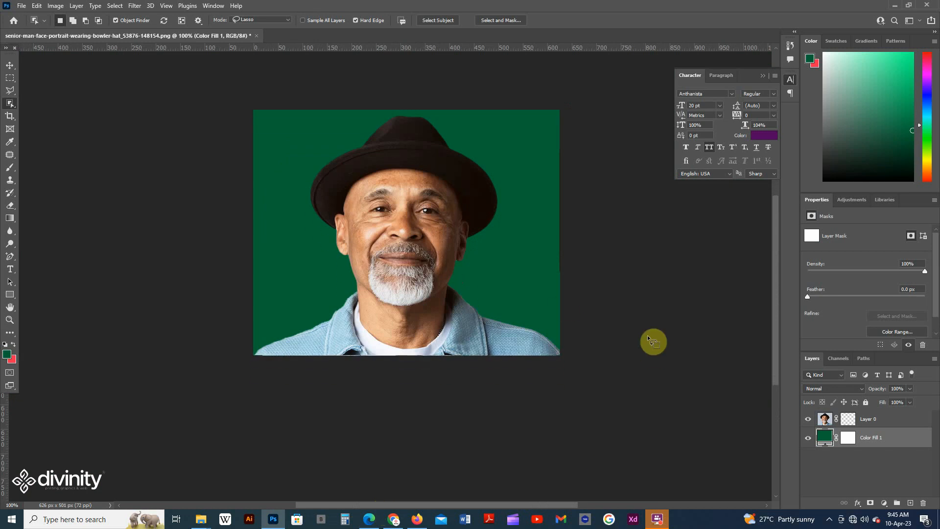
scroll(636, 337, "up", 1)
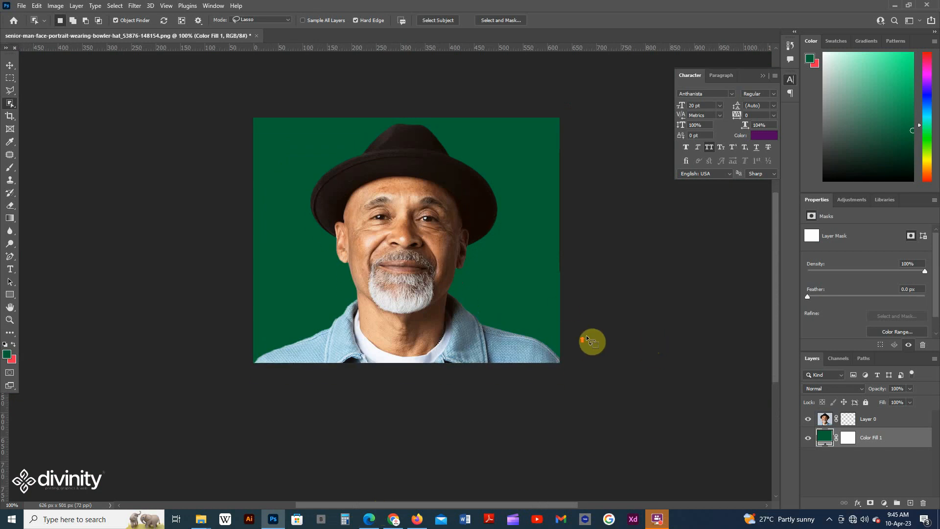